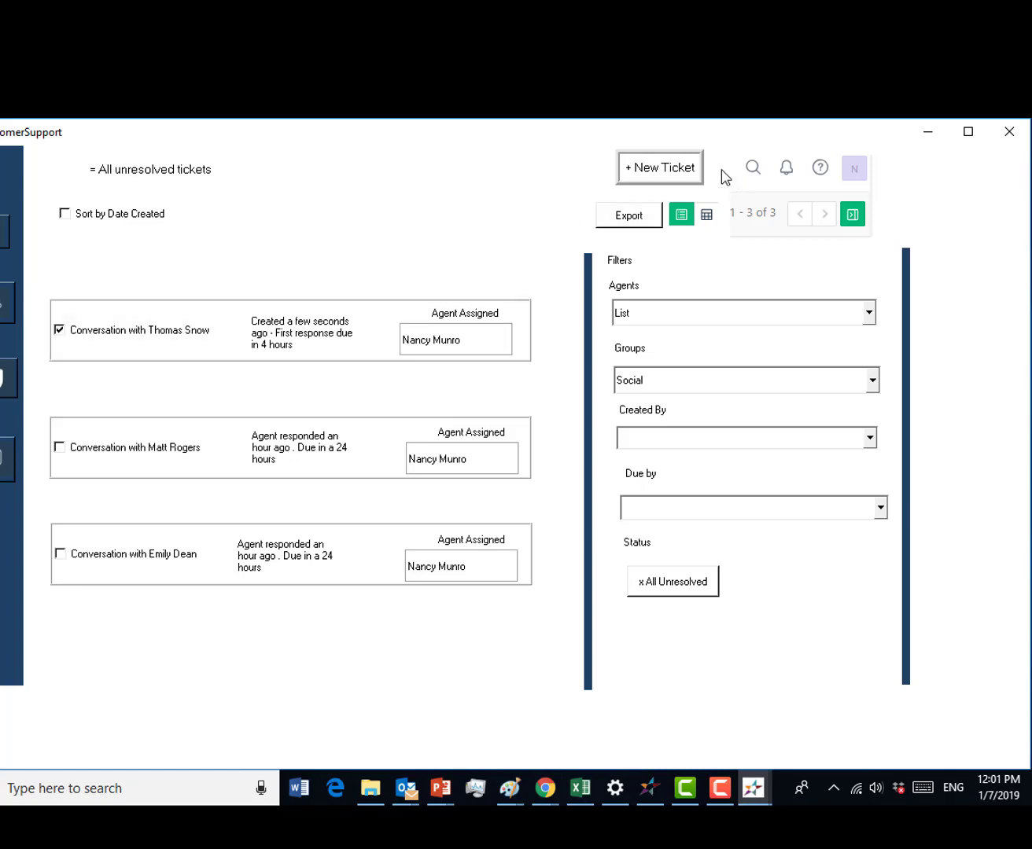
Open unresolved ticket 3 so its chat, contact details and ticket fields appear
click(670, 176)
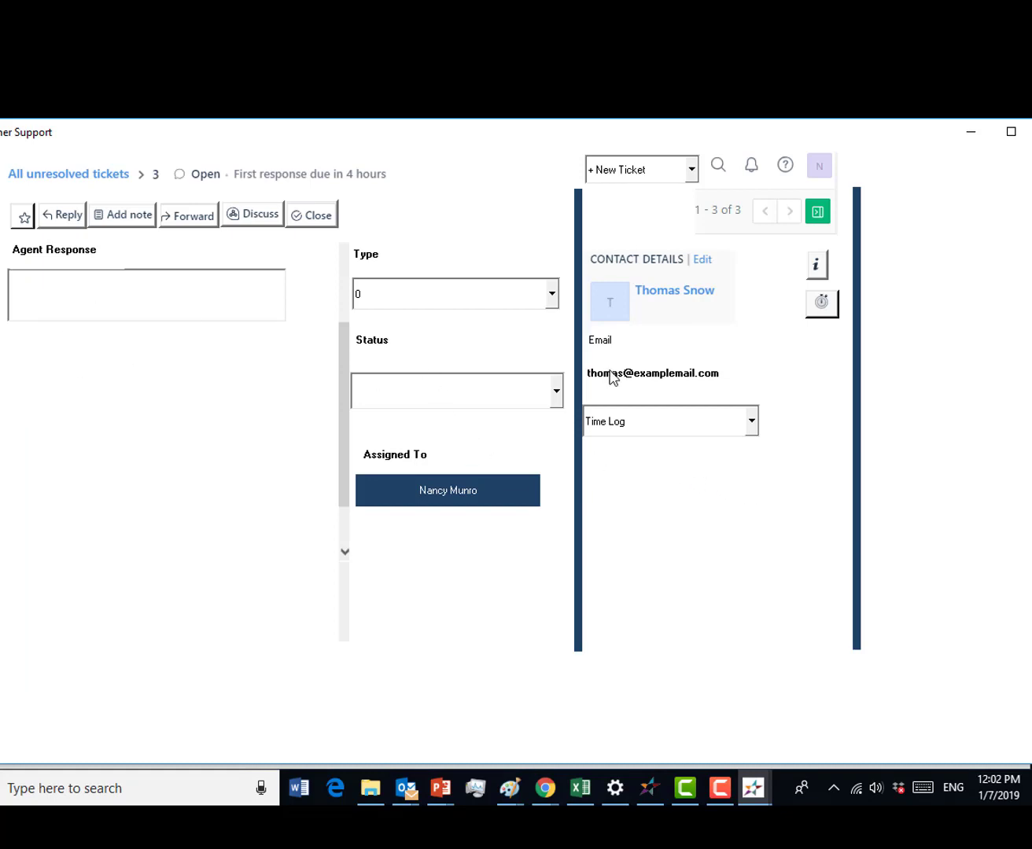
Start the ticket timer and send a greeting introducing the agent and asking how to help
click(753, 421)
click(656, 456)
click(680, 423)
text(My name is Nancy thank you for waiting, How may I assist you)
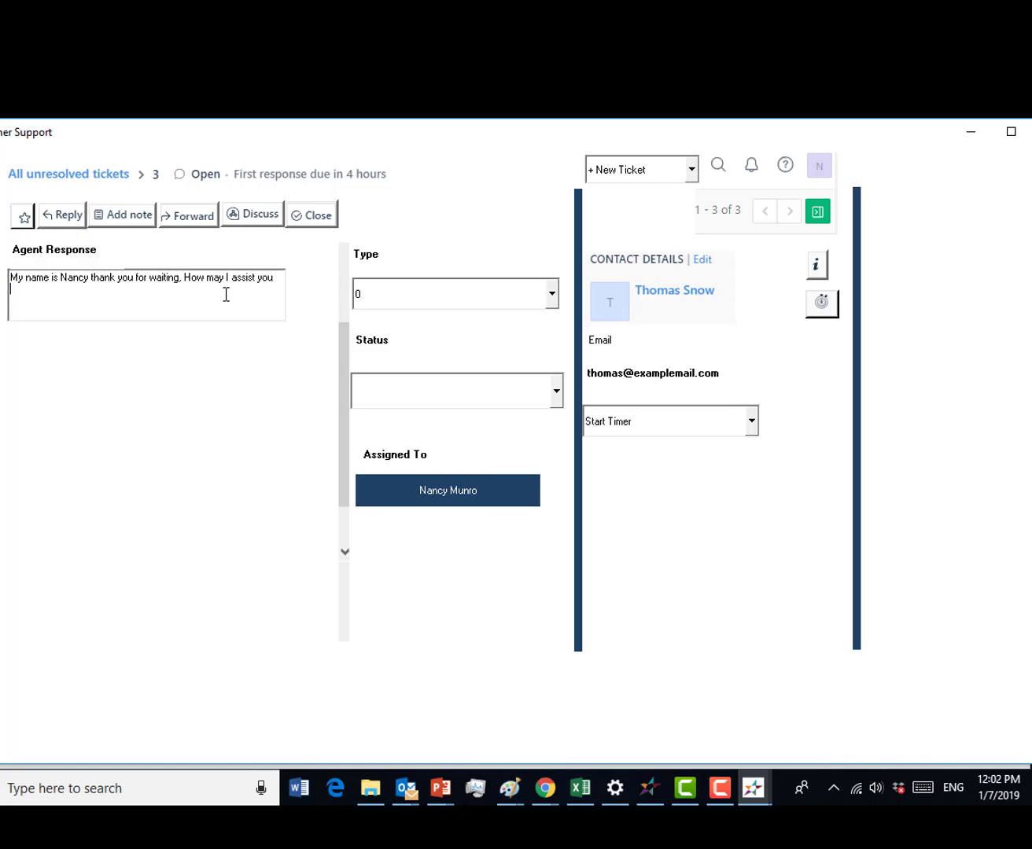
key(Return)
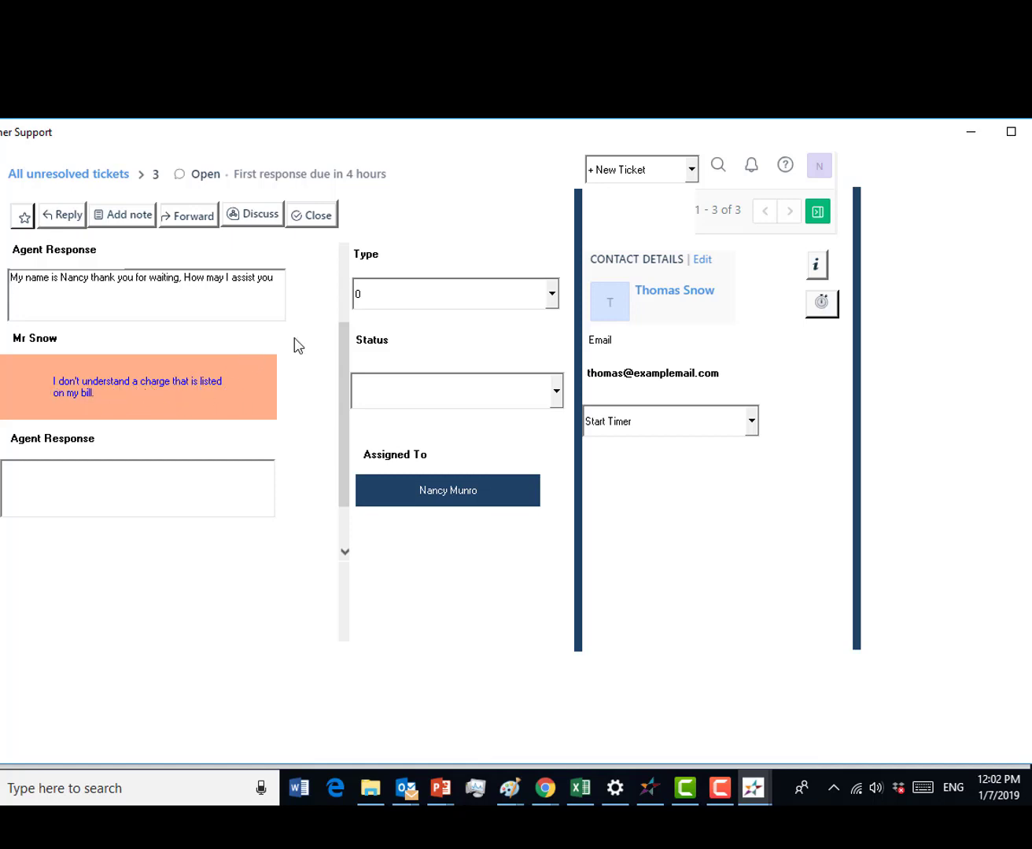
Set the ticket Type to Billing and the Status to Open
click(552, 294)
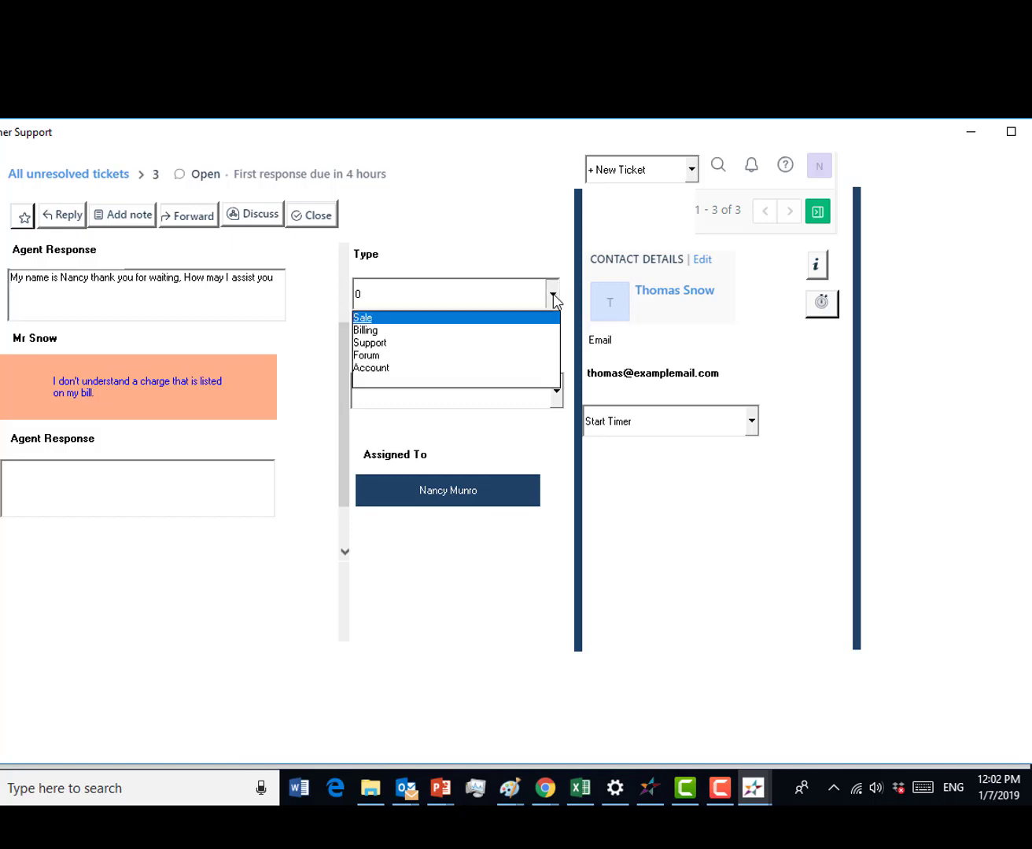
click(367, 330)
click(474, 393)
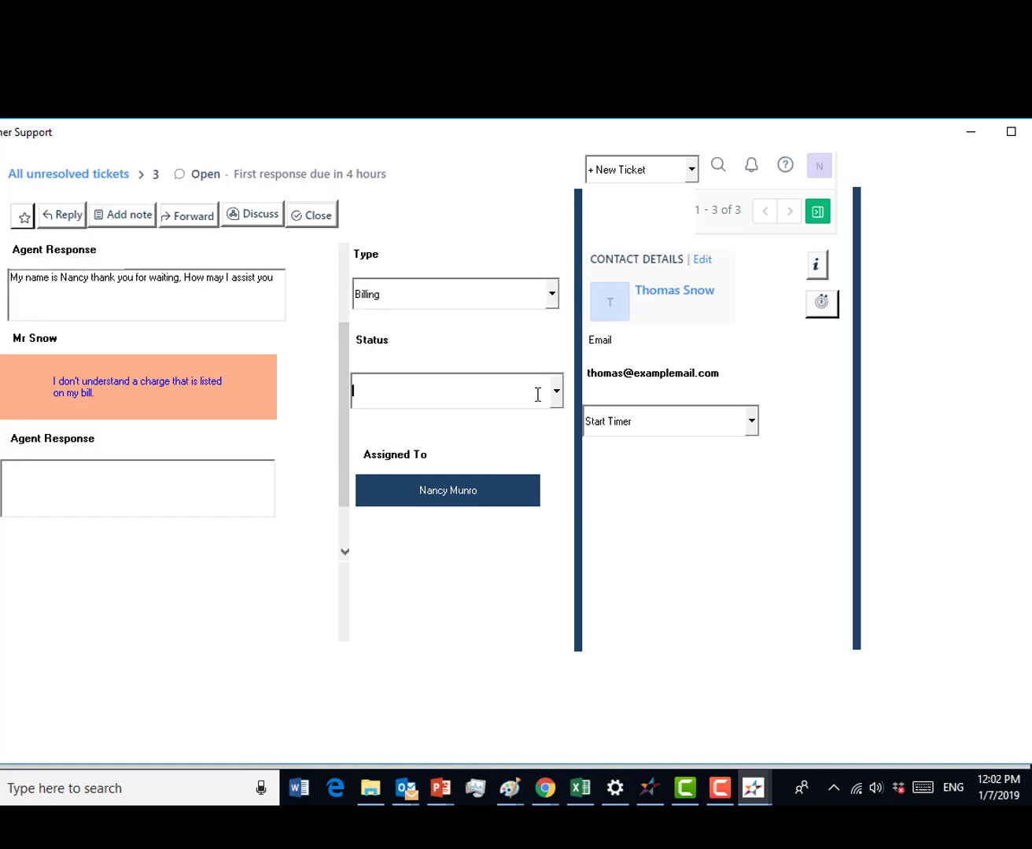
click(557, 393)
click(373, 443)
click(234, 479)
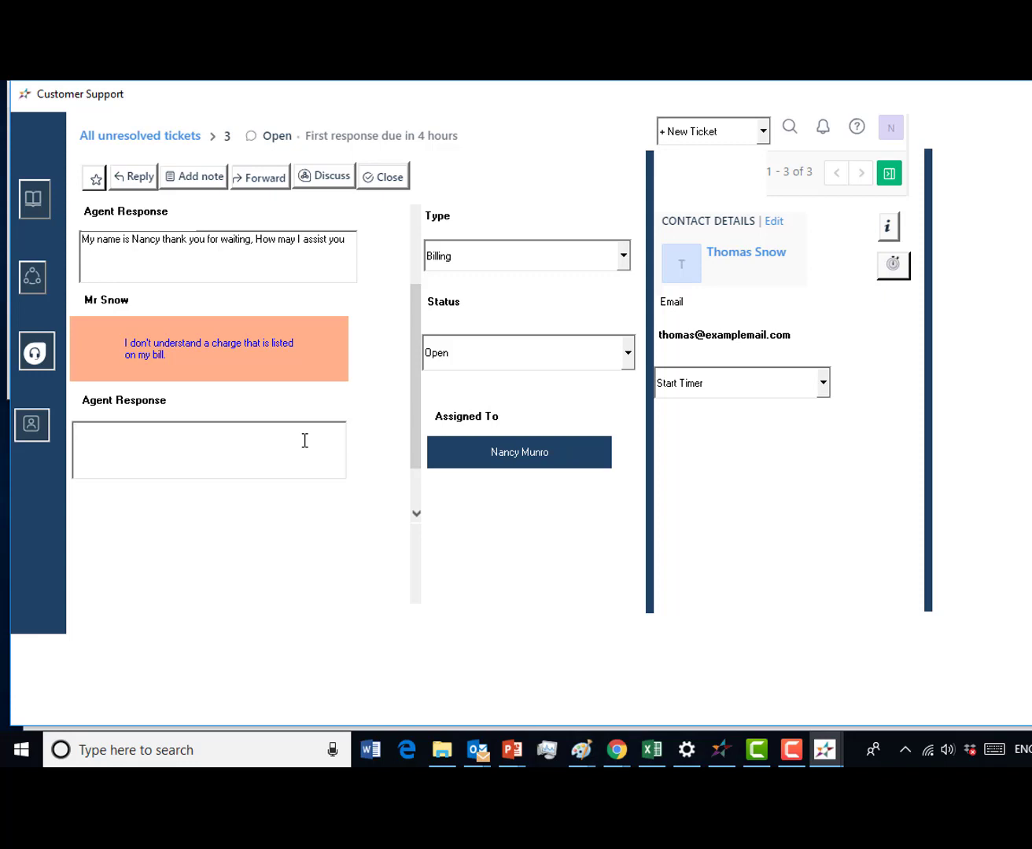
Reply 'happy to assist, please allow me a few seconds to review your account', then show the billing statement
text(I will be happy to assist you w)
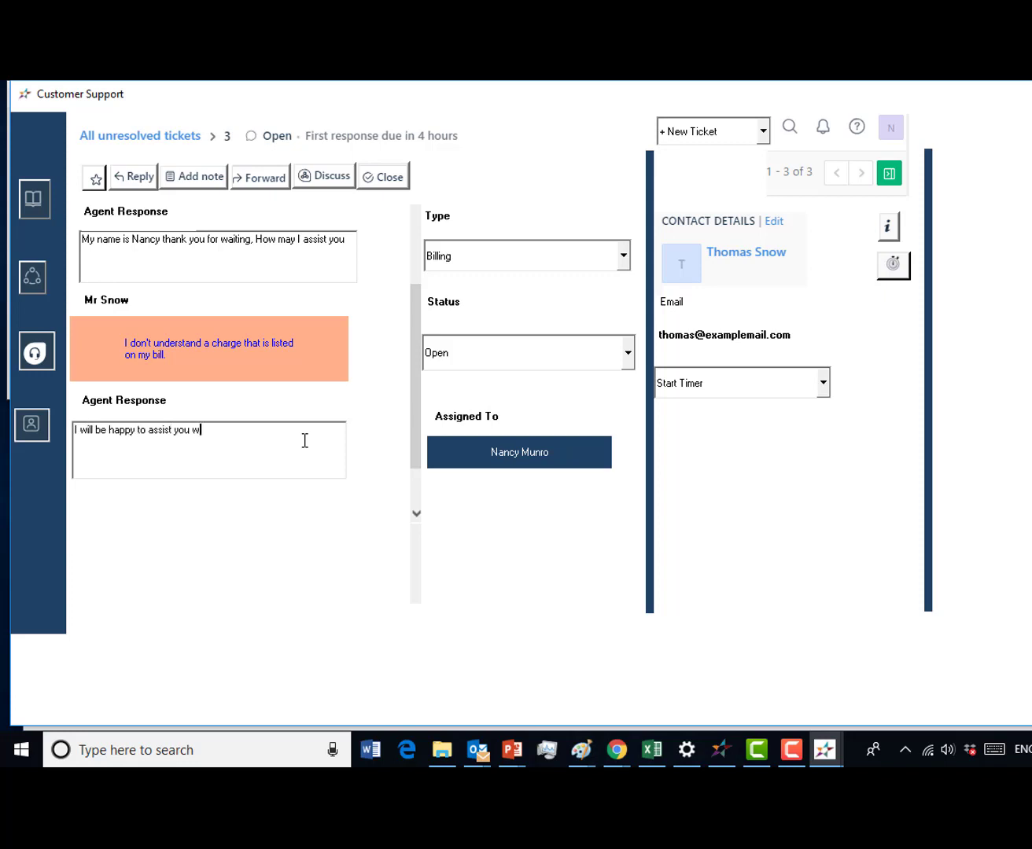
text(ith this issue)
key(Return)
key(ctrl+a)
key(Delete)
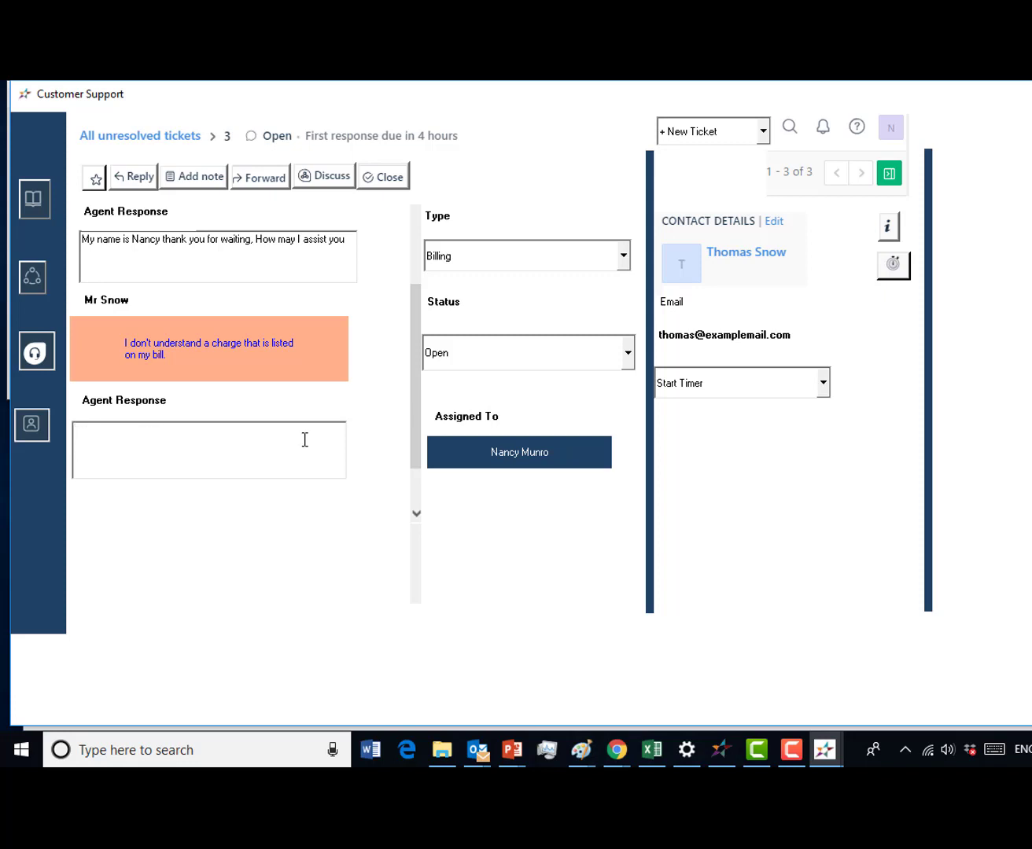
text(I will be happy to assist you with th)
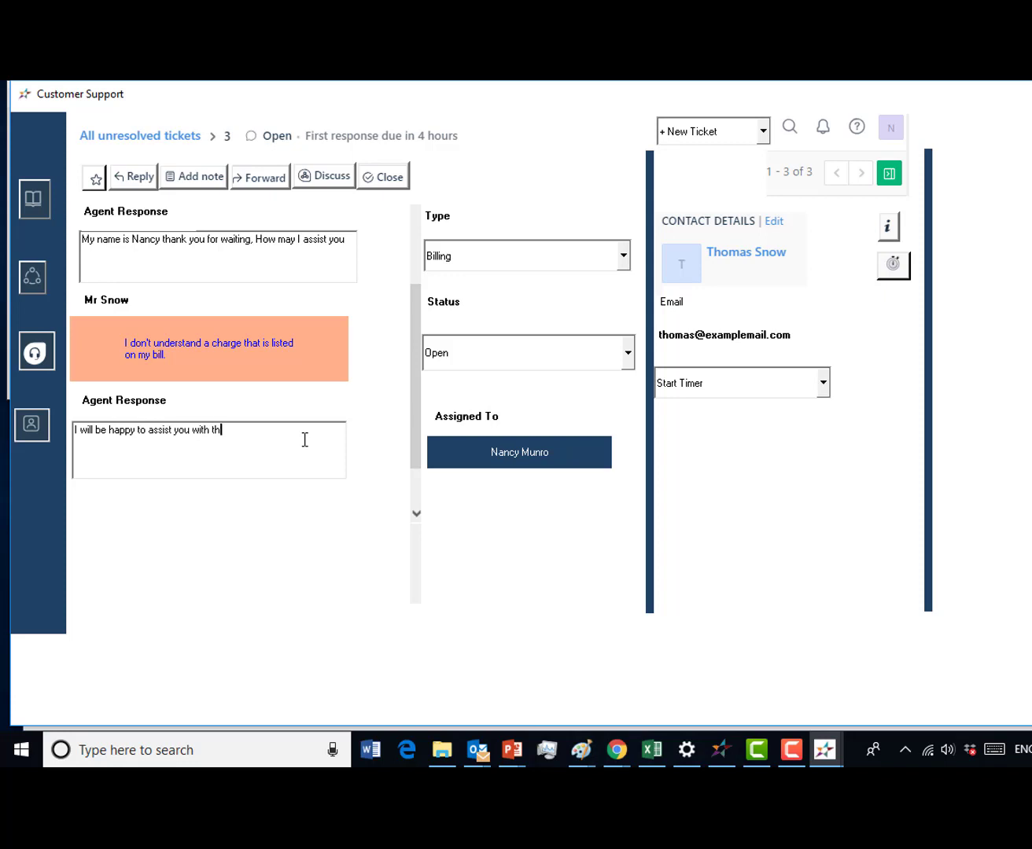
text(is issue. Please allow me a ffe w)
key(BackSpace)
key(BackSpace)
text(few)
key(BackSpace)
text(few secionds)
key(BackSpace)
key(BackSpace)
key(BackSpace)
key(BackSpace)
key(BackSpace)
text(onds to review)
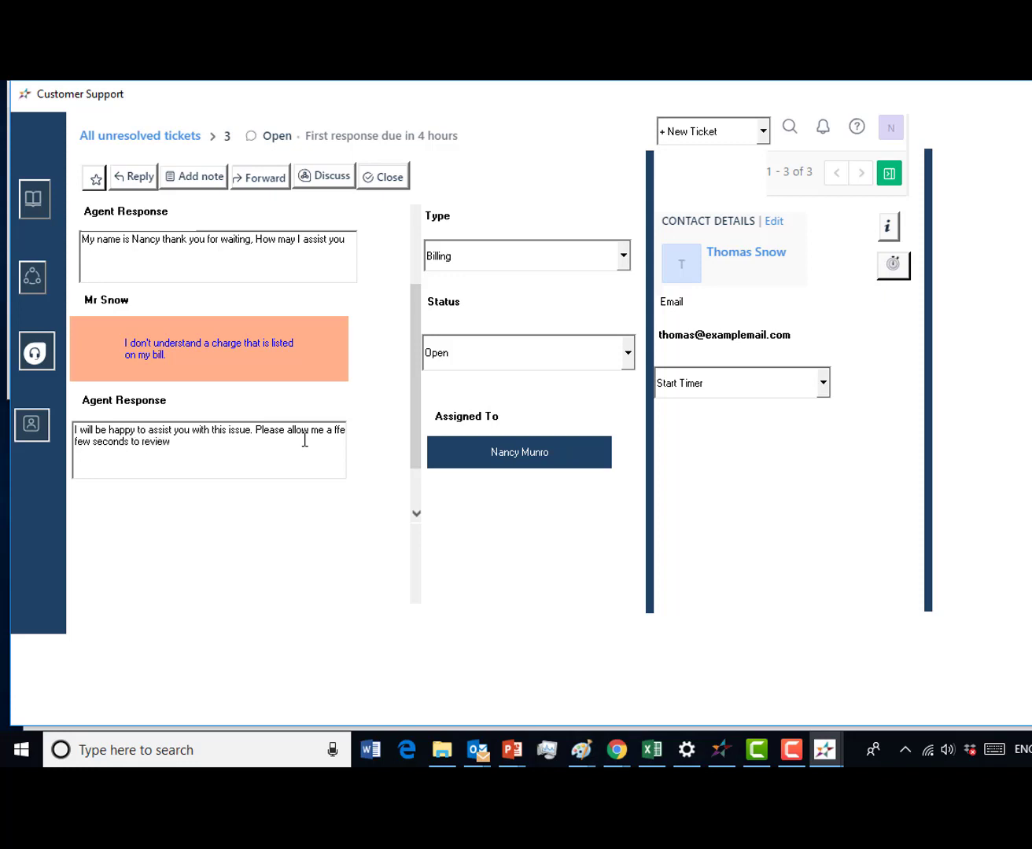
text( your account.)
key(Return)
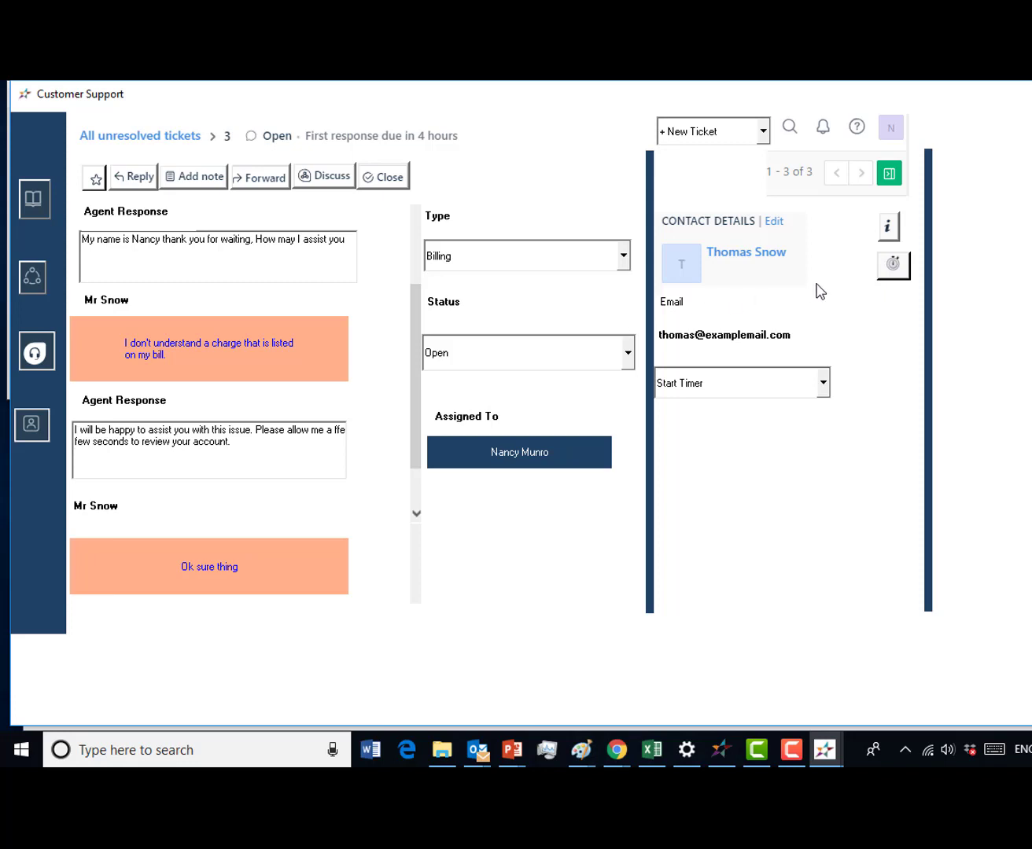
click(888, 228)
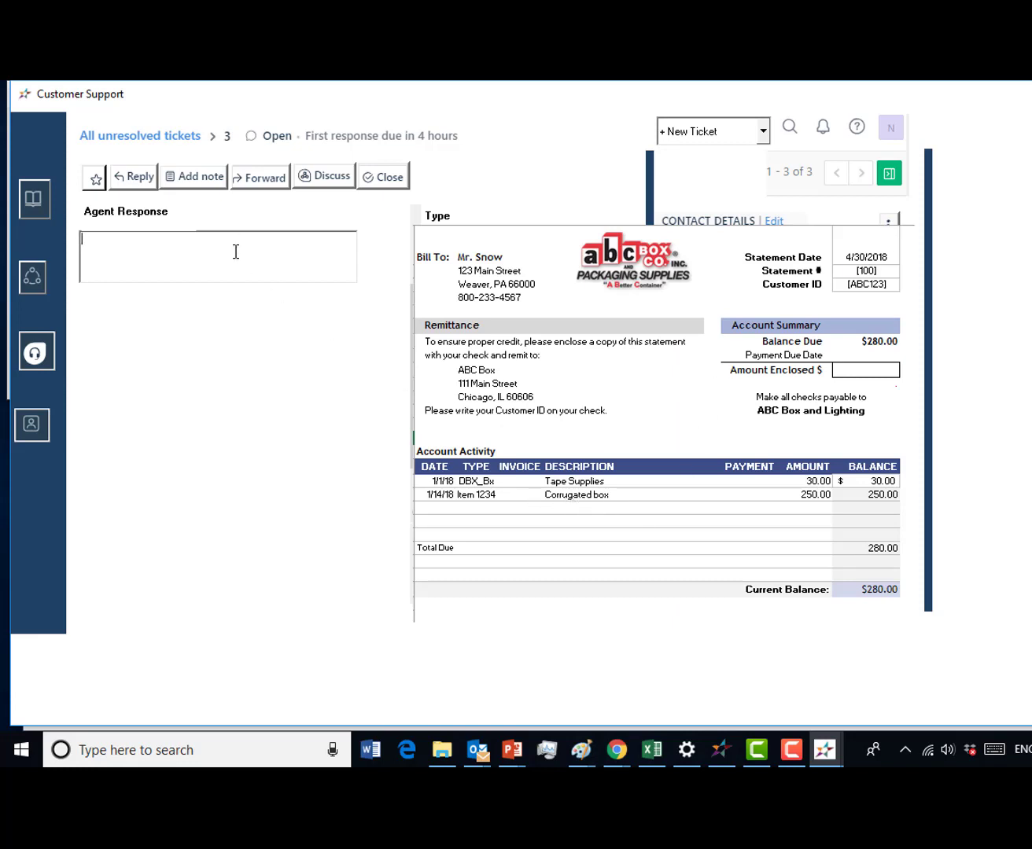
Ask 'I have your bill on screen, which items do you have concerns about?'
text(I have your bill on screen, which)
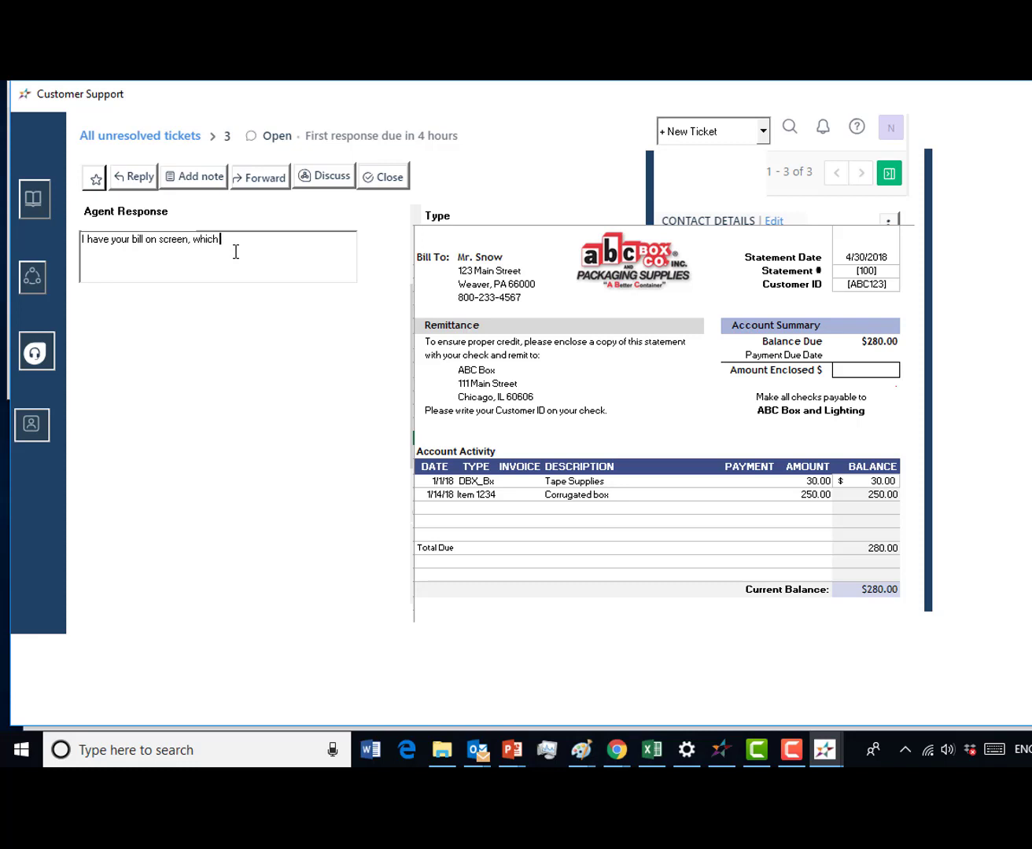
text( items do you have concerns about)
key(BackSpace)
key(BackSpace)
key(BackSpace)
key(BackSpace)
key(BackSpace)
text(about?)
key(Return)
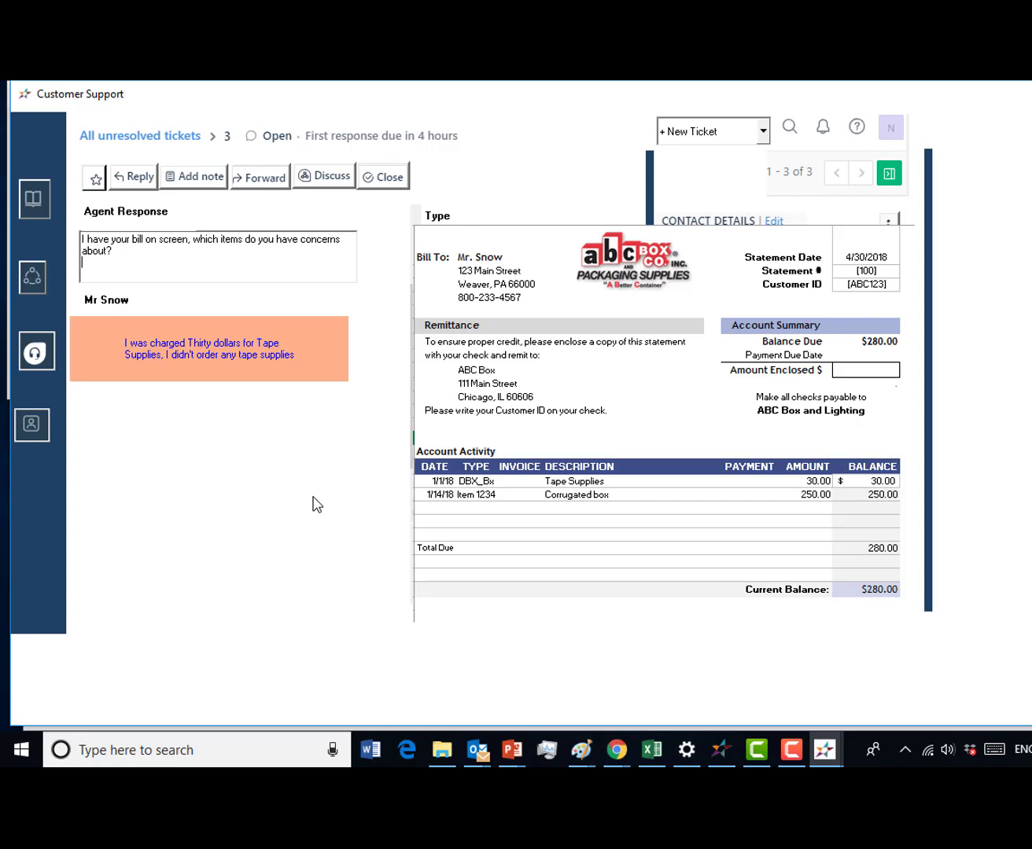
Explain that tape is bundled automatically with the ordered item 1234 corrugated boxes
click(262, 447)
text(Because you d)
text(rdered item 1234 corrugated boxes we bundle)
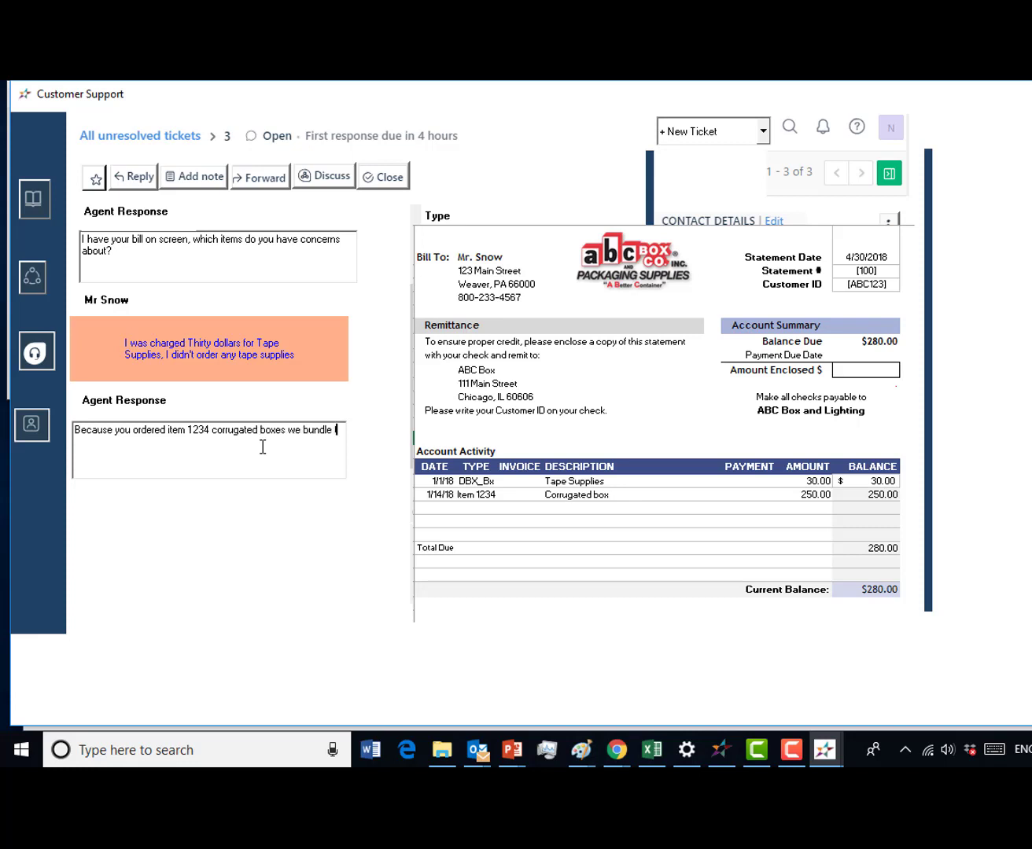
key(BackSpace)
text(the tape with this automatically)
key(Return)
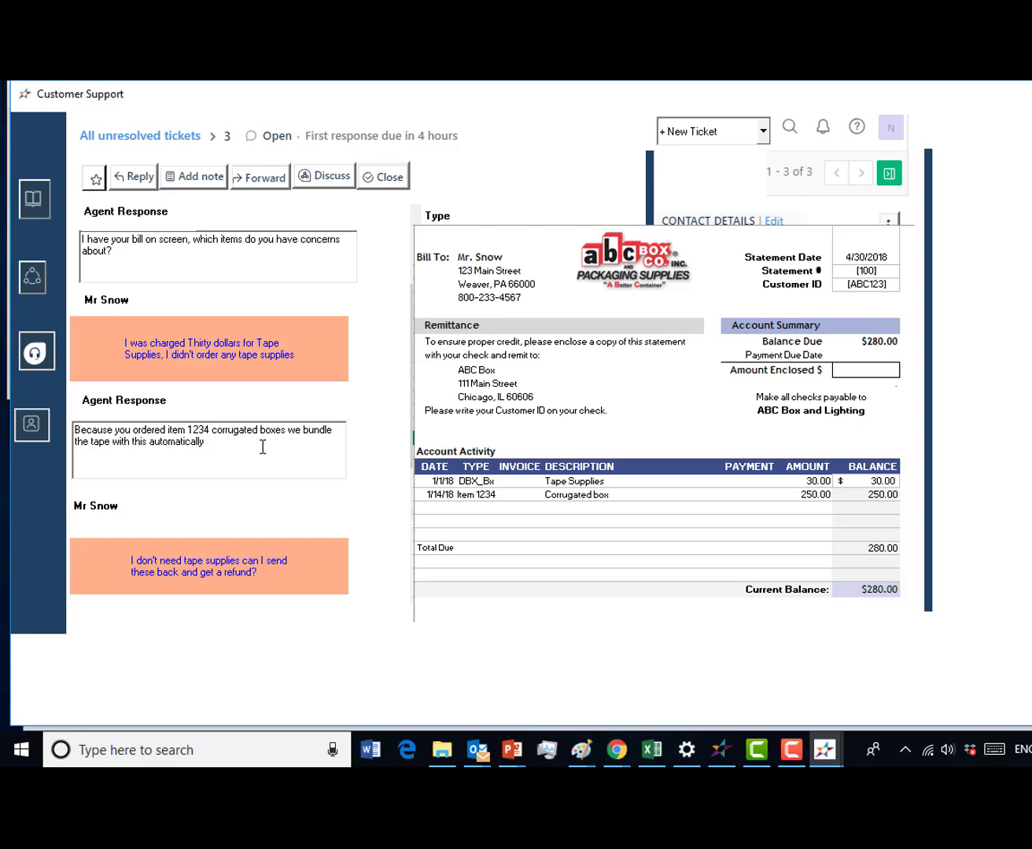
click(209, 260)
Apologize that the items are bundled and offer to refund the thirty dollars
text(I)
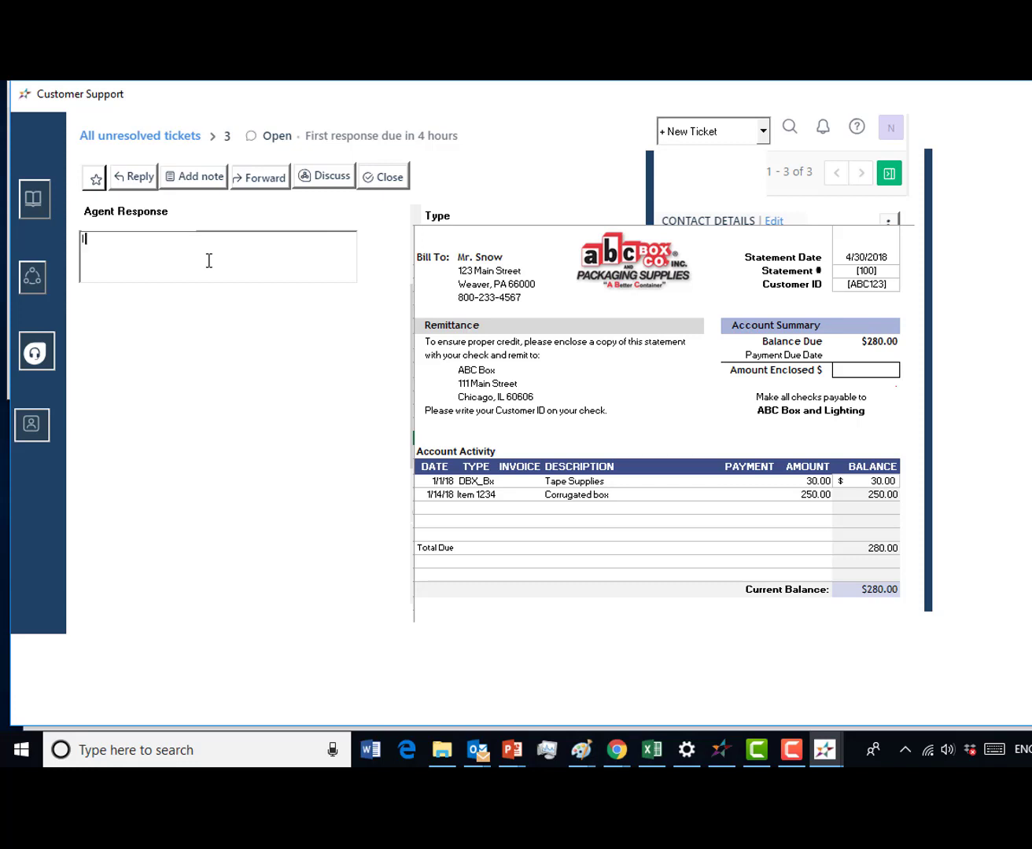
text('m sorry you didn't realize these ite)
text(ms a)
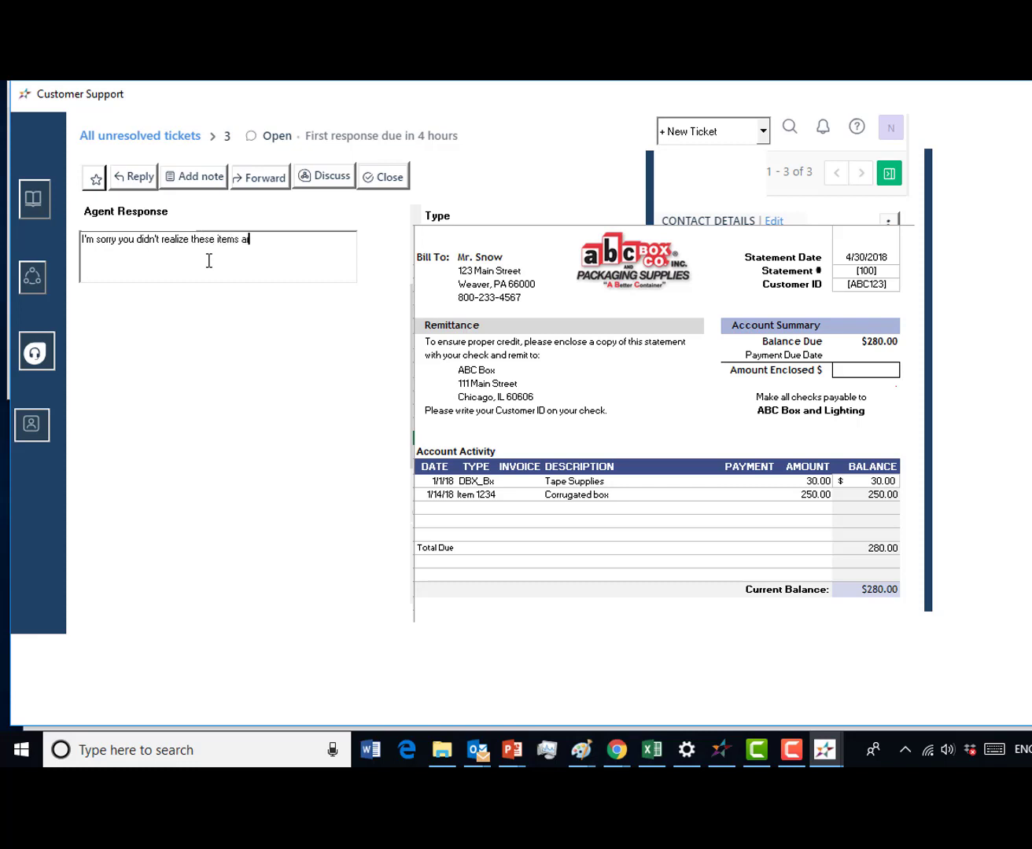
text(re bundled I can refund you the thirty)
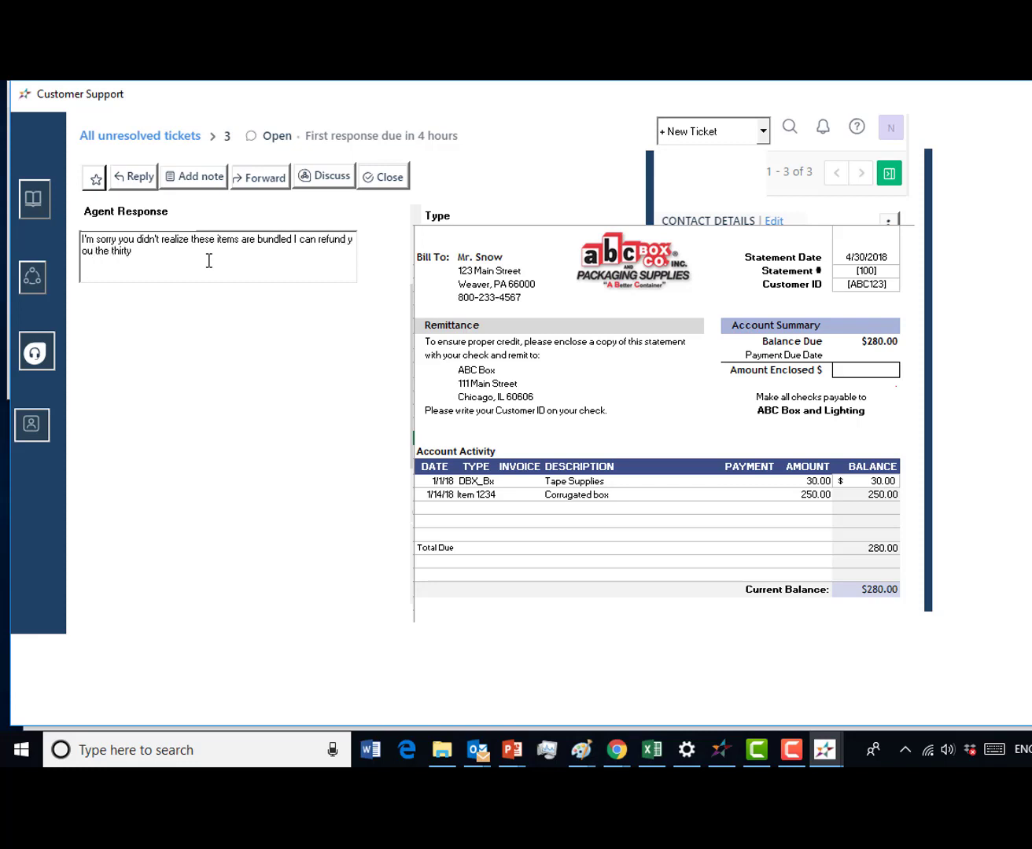
text( dollars)
key(Return)
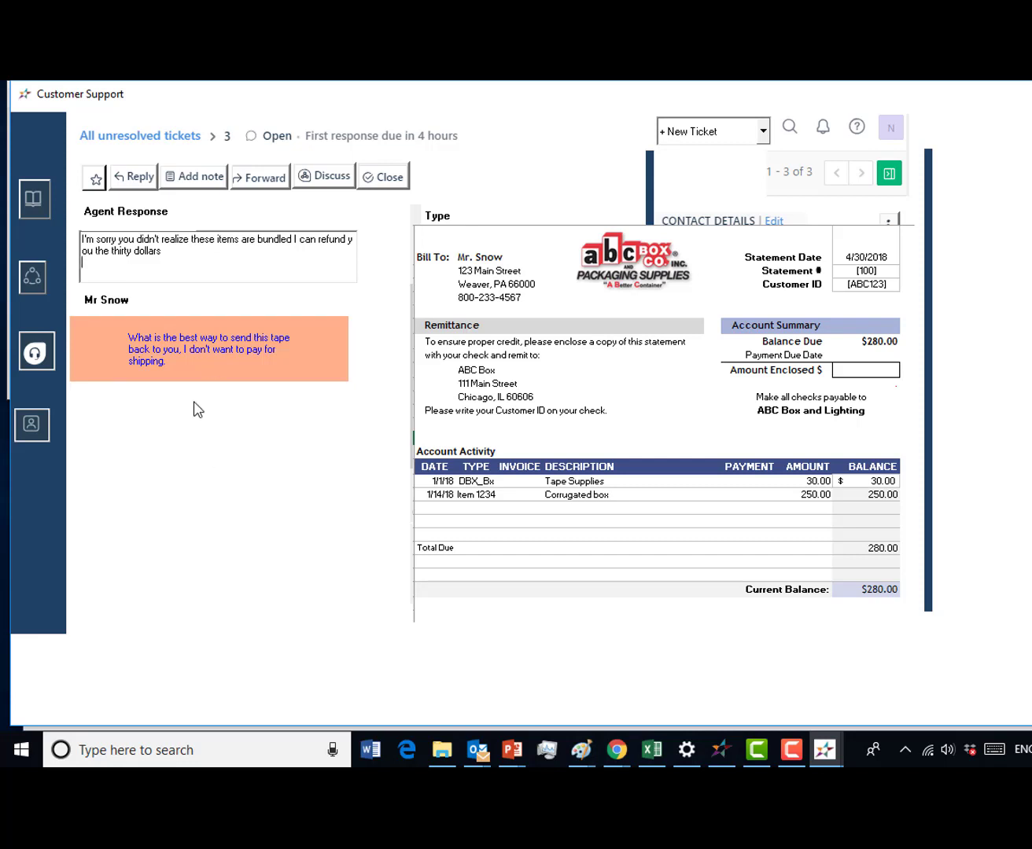
click(195, 431)
Offer to send a pre-paid shipping package so the customer pays no shipping
text(I would be happy to send you a pre-paid shipping package)
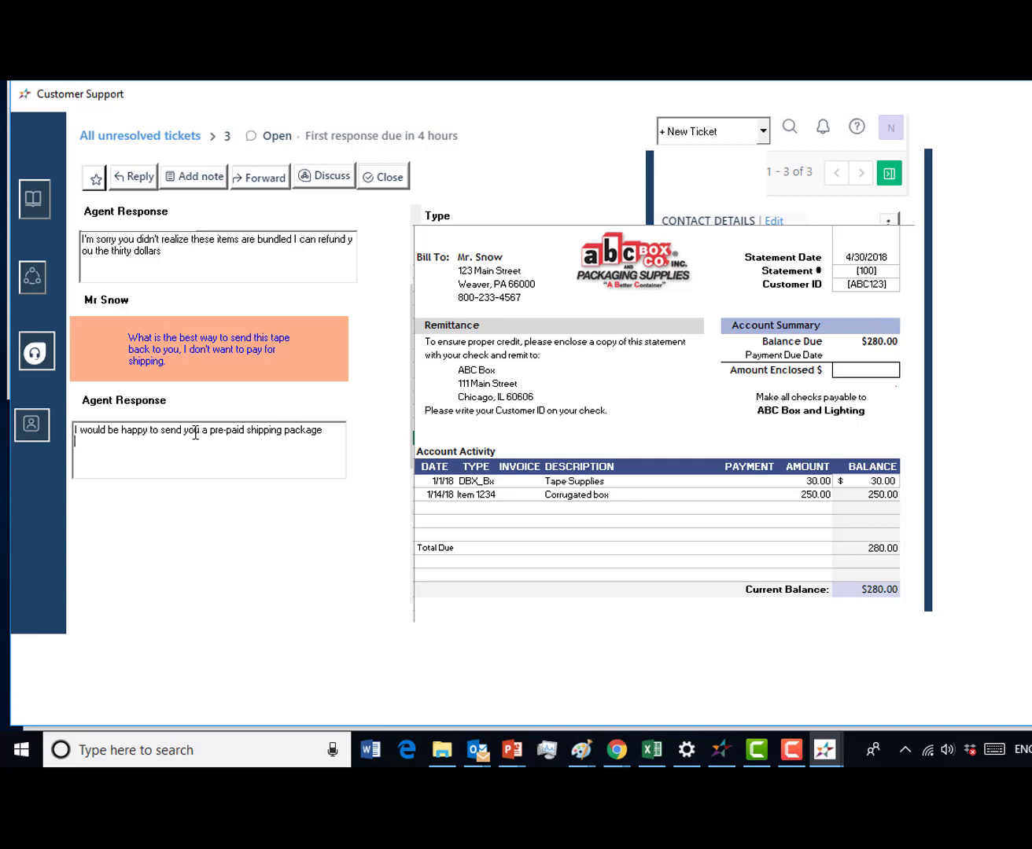
key(ctrl+a)
key(BackSpace)
text(I would be happy to send you a pre-paid shipping package so will not be paying any shipping cost)
key(Return)
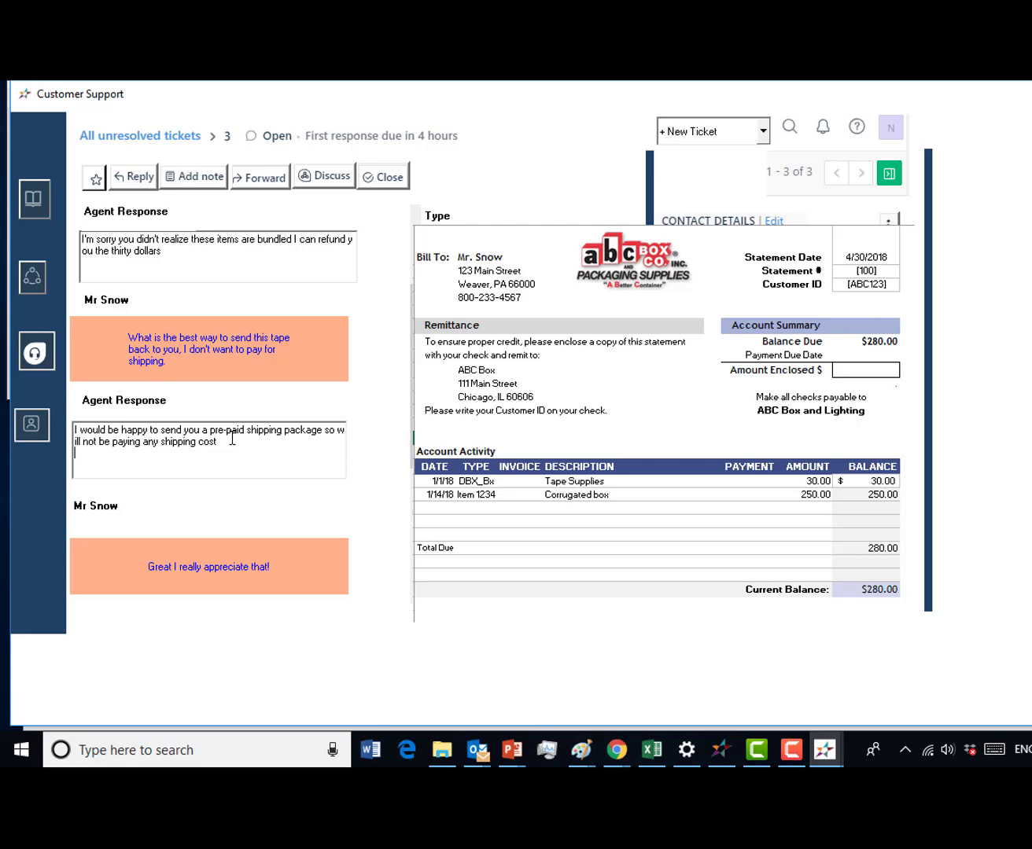
click(265, 260)
Confirm the thirty-dollar refund and that a pre-payment package will be sent
text(To co)
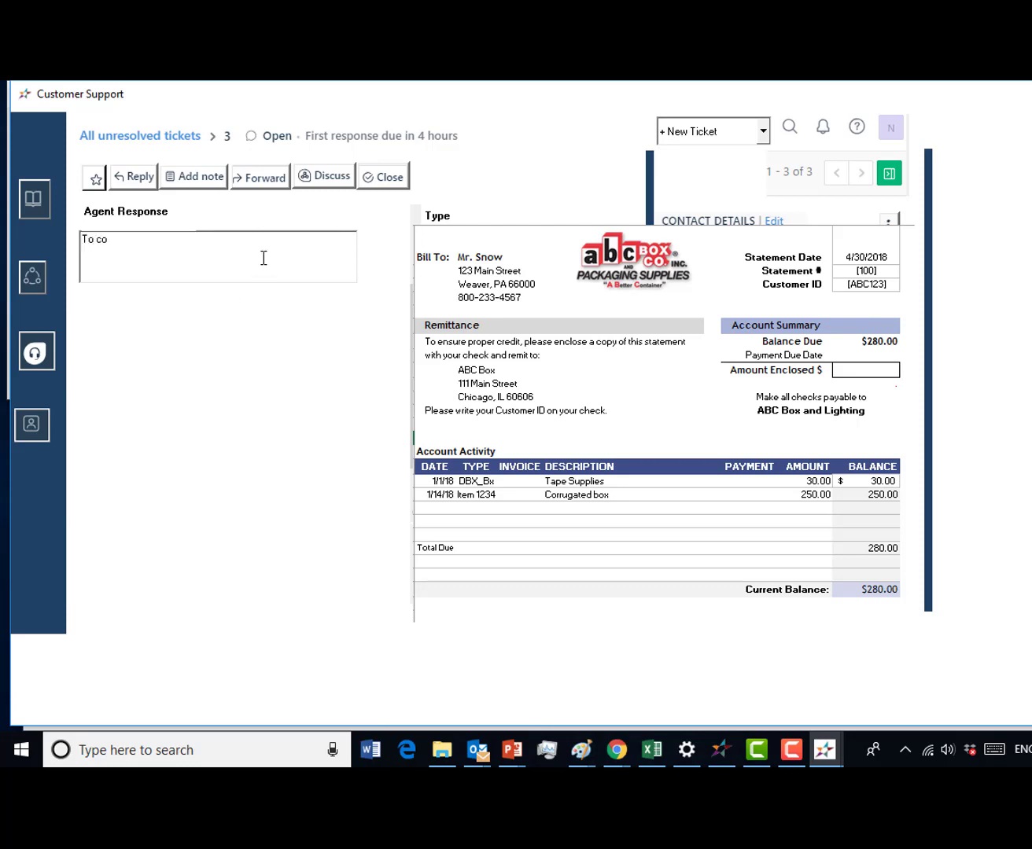
text(nfirm, I will be refunding you the)
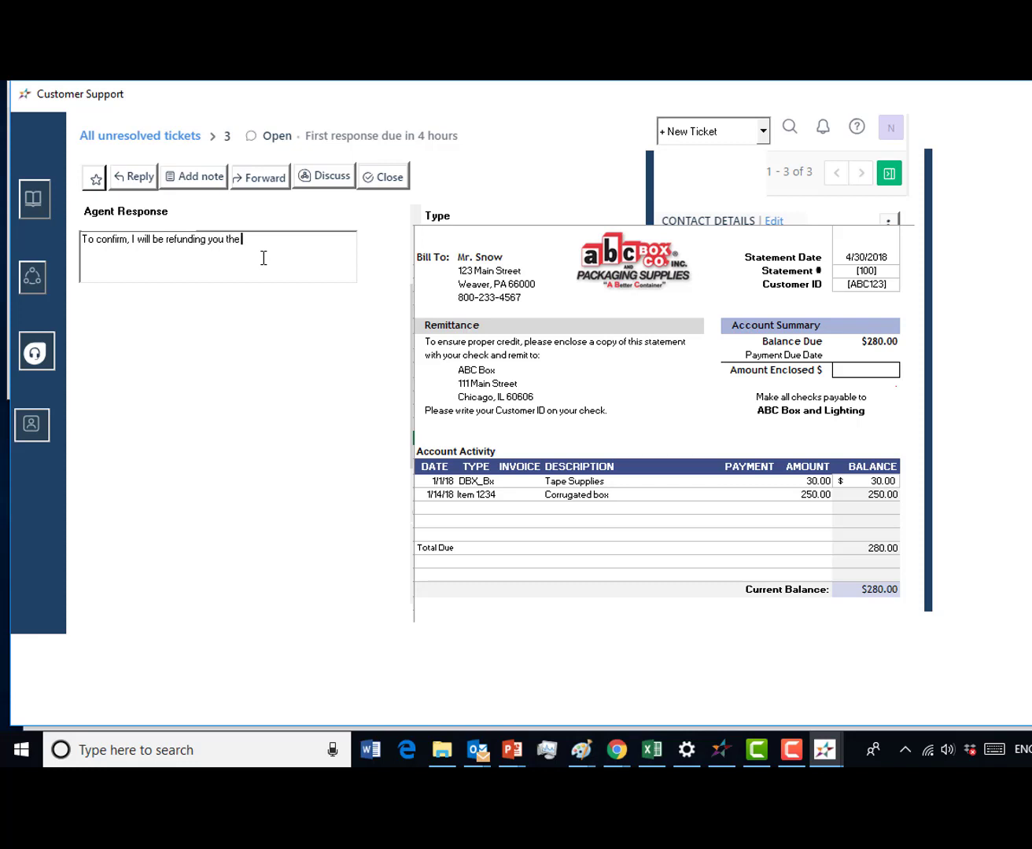
text( thirty dolloars)
key(BackSpace)
key(BackSpace)
key(BackSpace)
key(BackSpace)
text(ars and sren)
key(BackSpace)
key(BackSpace)
key(BackSpace)
key(BackSpace)
text(send you a pre-=)
key(BackSpace)
text(payment package to)
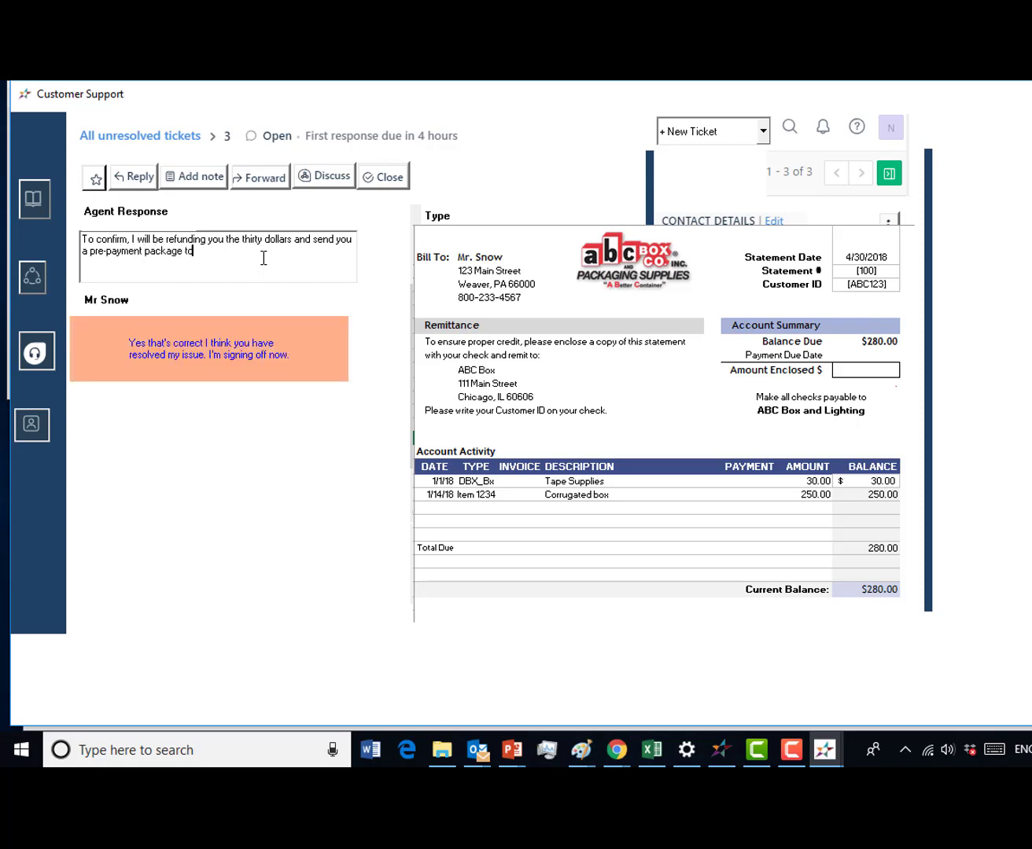
key(BackSpace)
Set the ticket status to Closed, stop the timer, and exit to the score-21 results
click(381, 179)
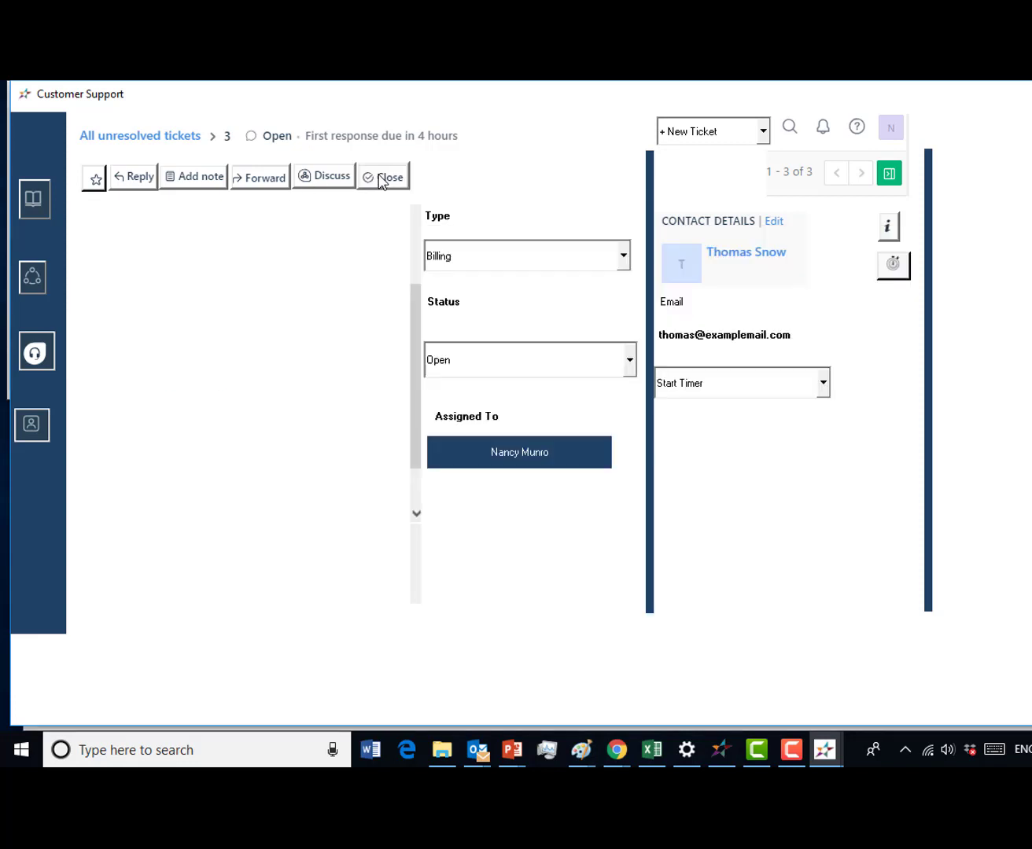
click(630, 360)
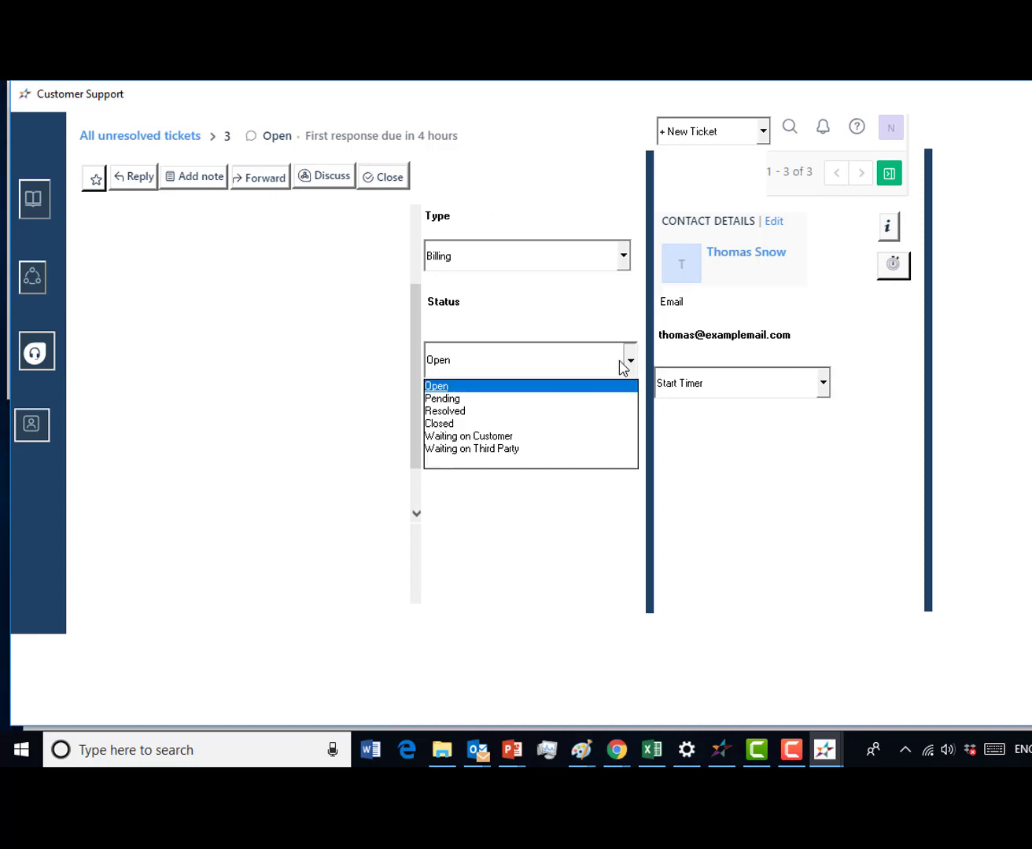
click(452, 424)
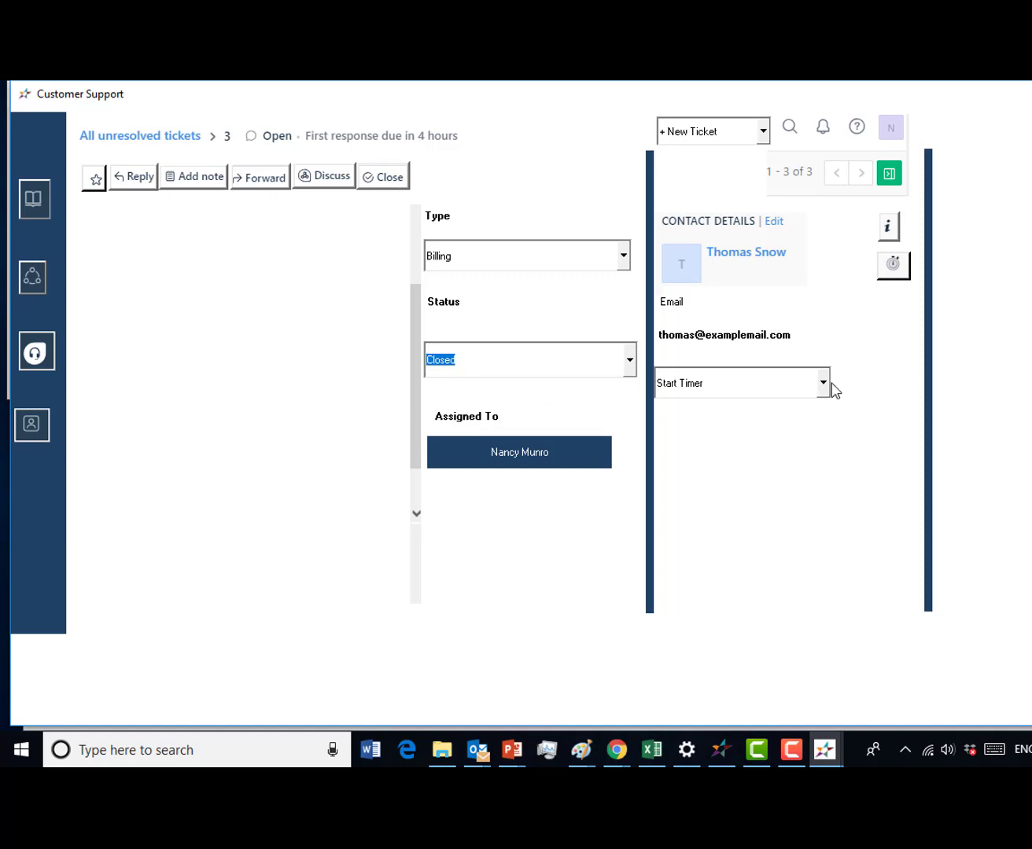
click(823, 385)
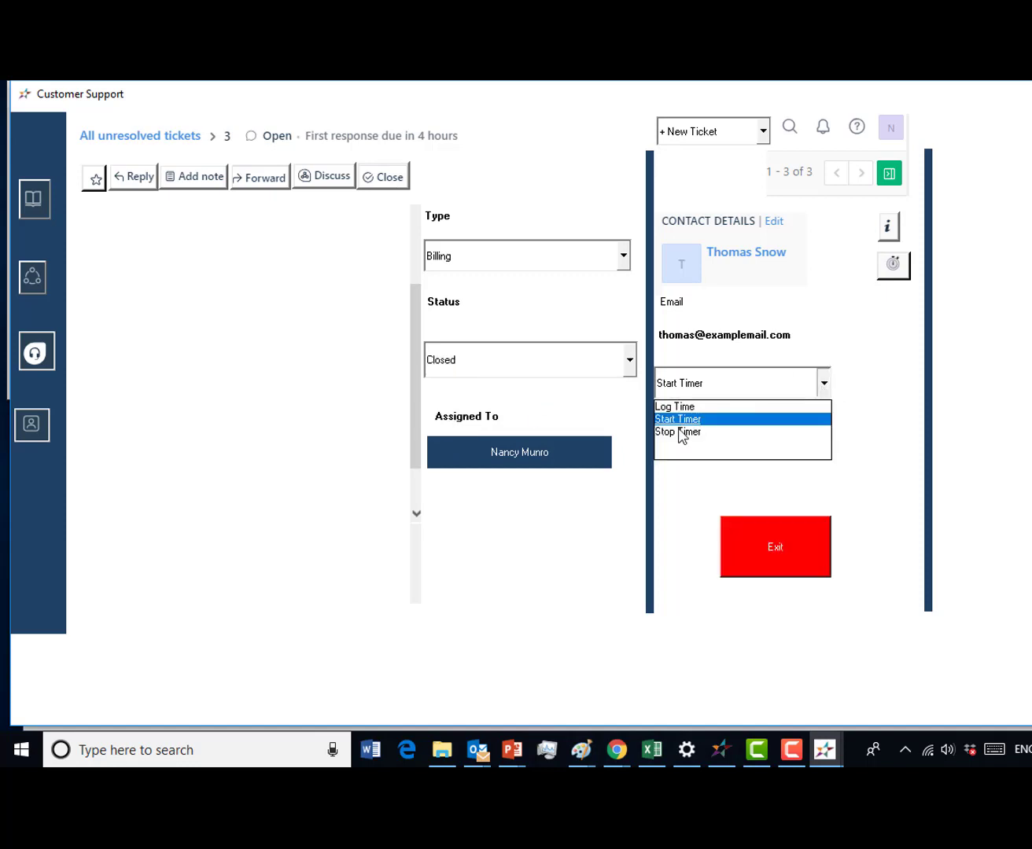
click(681, 432)
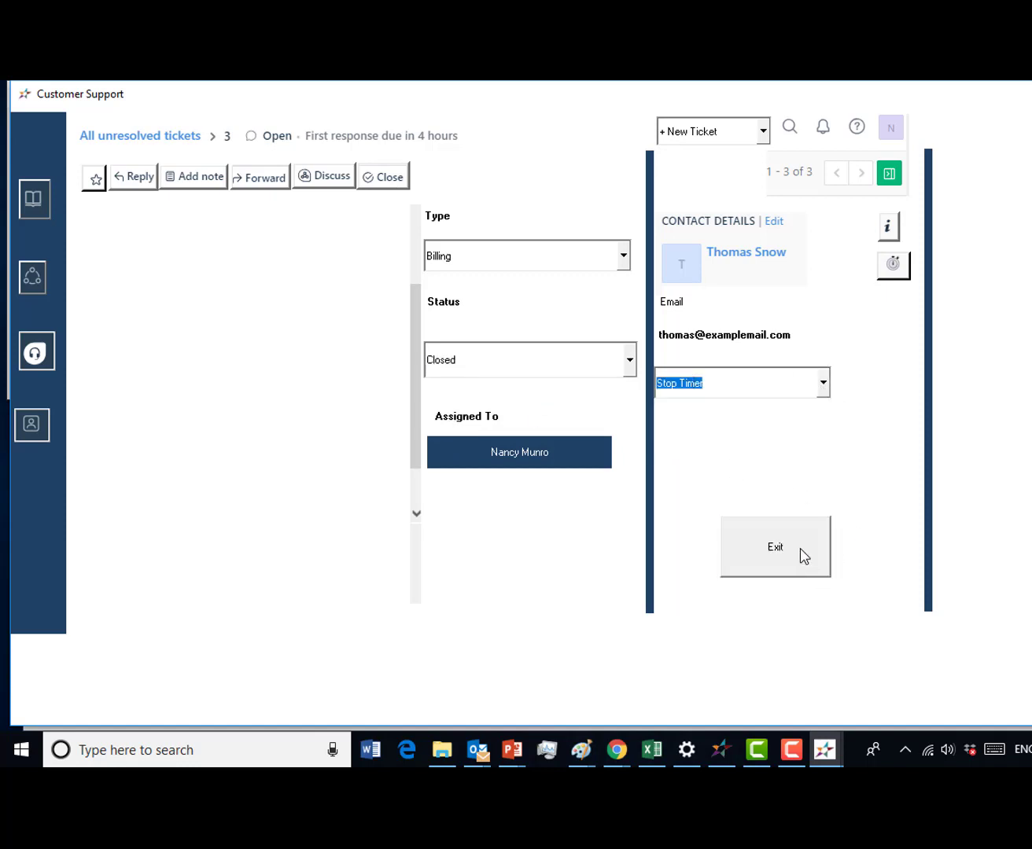
click(803, 556)
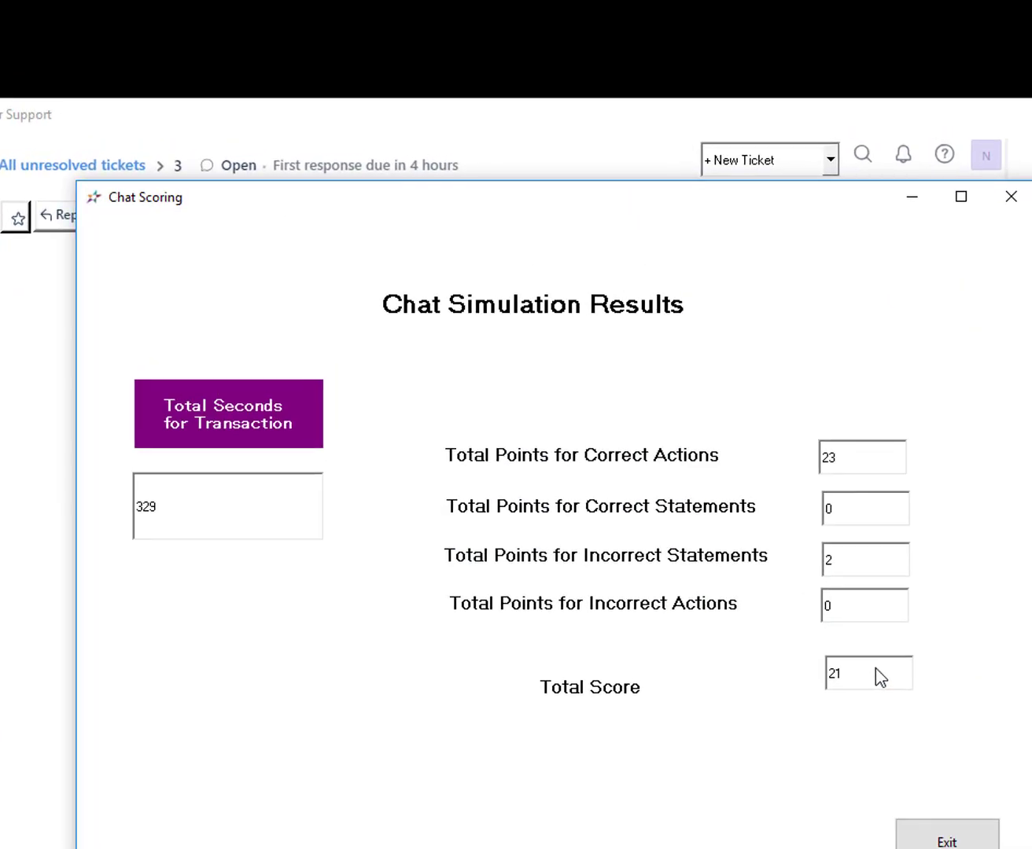